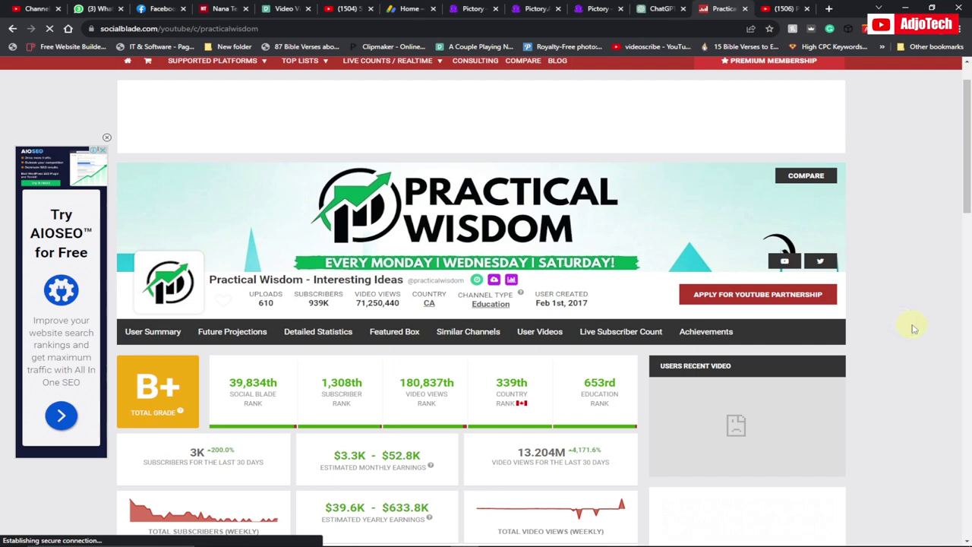
- Highlight the Practical Wisdom channel's estimated monthly earnings figure on Social Blade
scroll(914, 328, down, 2)
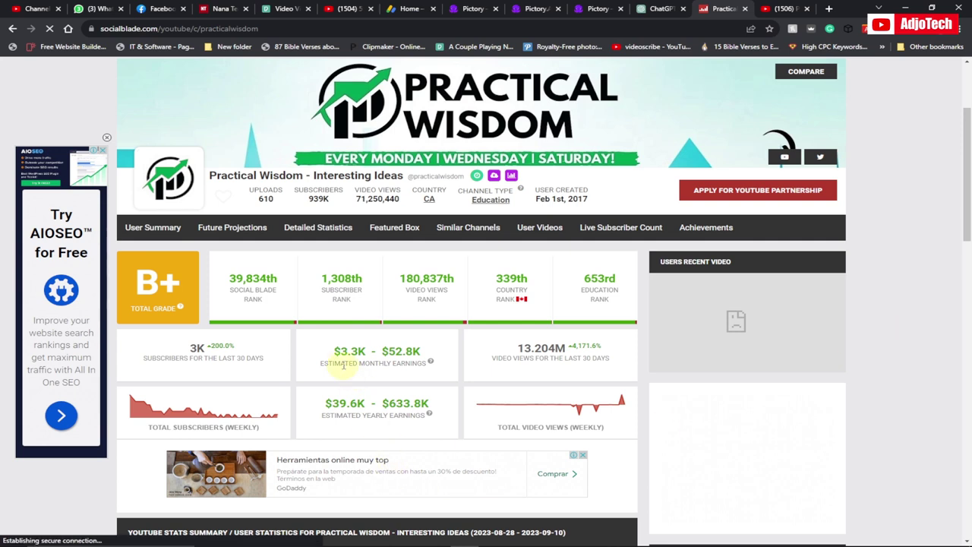
drag(335, 351, 430, 351)
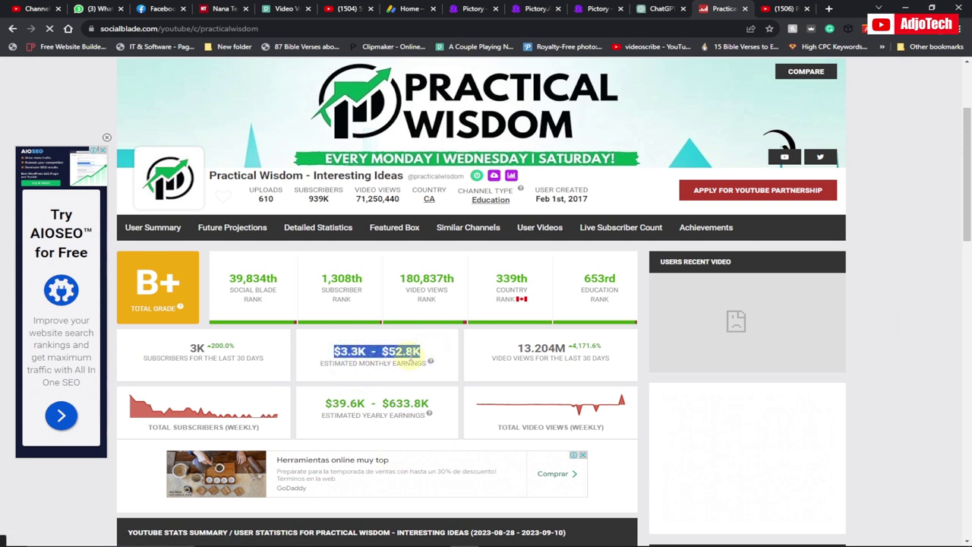
scroll(411, 356, up, 3)
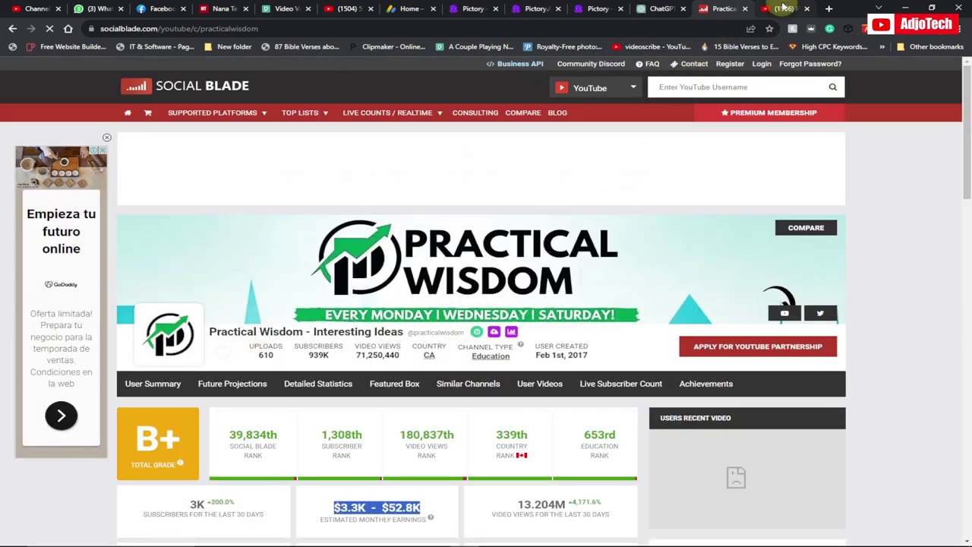
- Browse the channel's YouTube videos page, then return to its Social Blade stats
click(782, 8)
scroll(661, 259, down, 1)
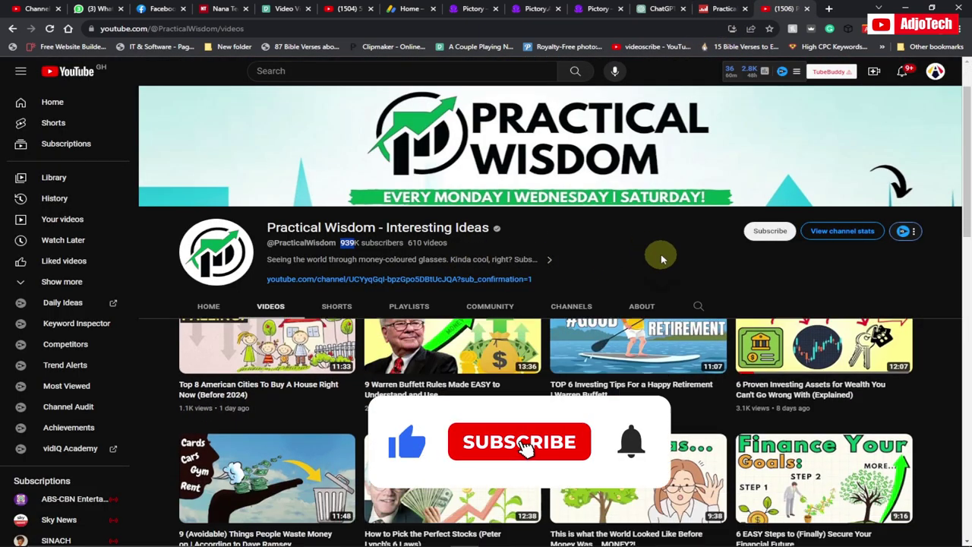
scroll(661, 259, down, 4)
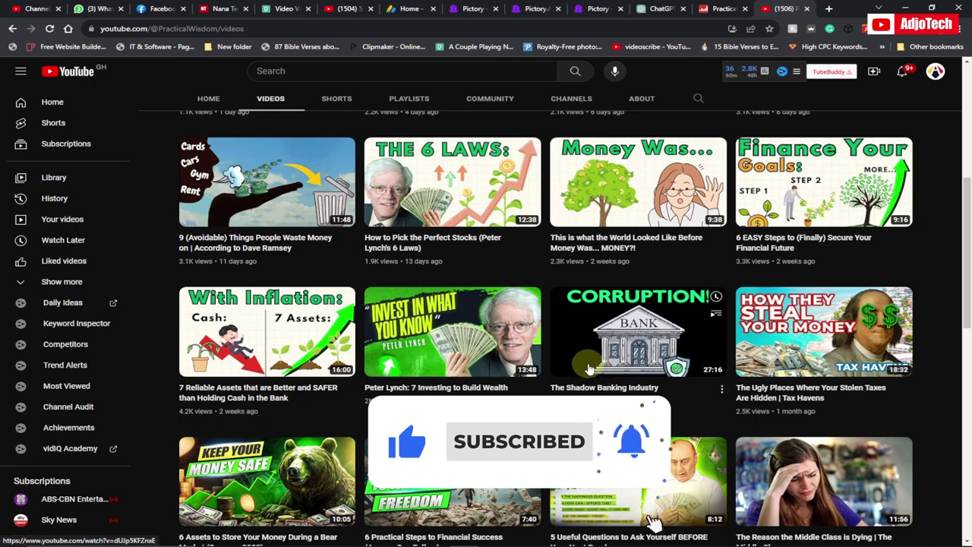
scroll(590, 369, up, 5)
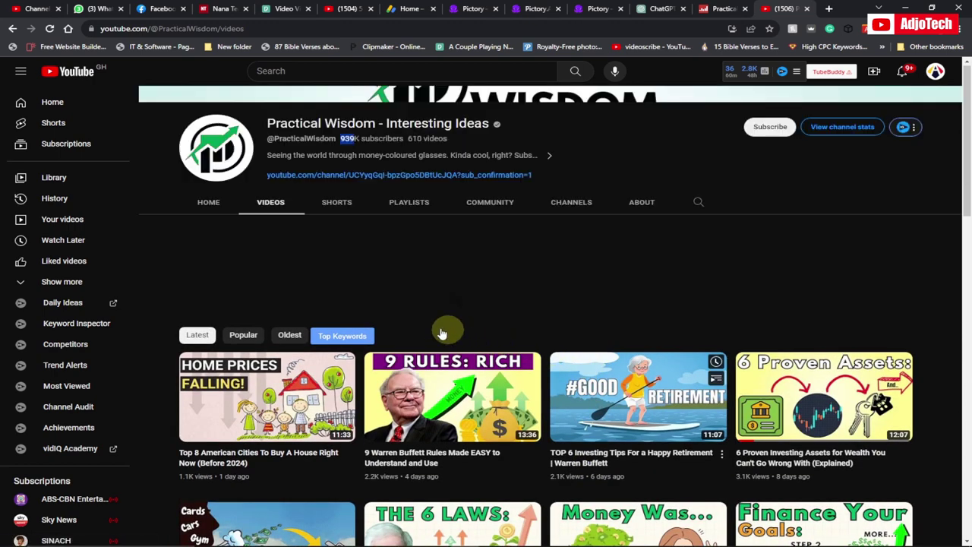
click(731, 9)
- Review the daily stats table, highlight the 13.204M monthly views, then bring up Pictory's homepage
scroll(585, 273, down, 3)
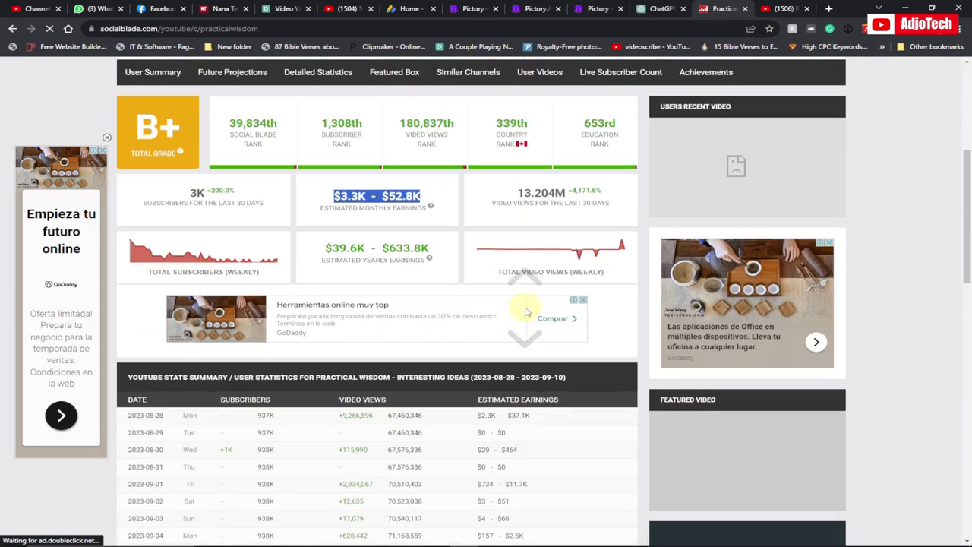
scroll(525, 335, down, 1)
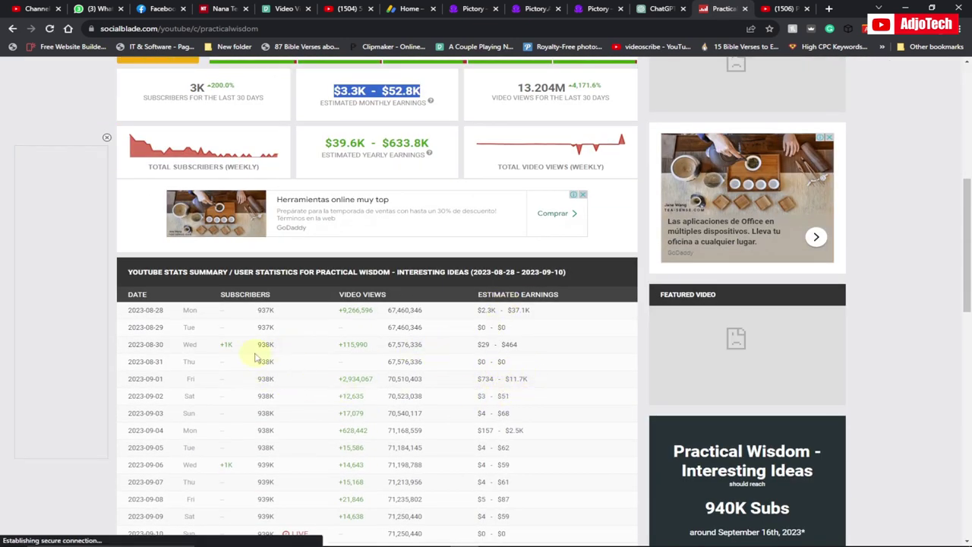
scroll(508, 383, up, 3)
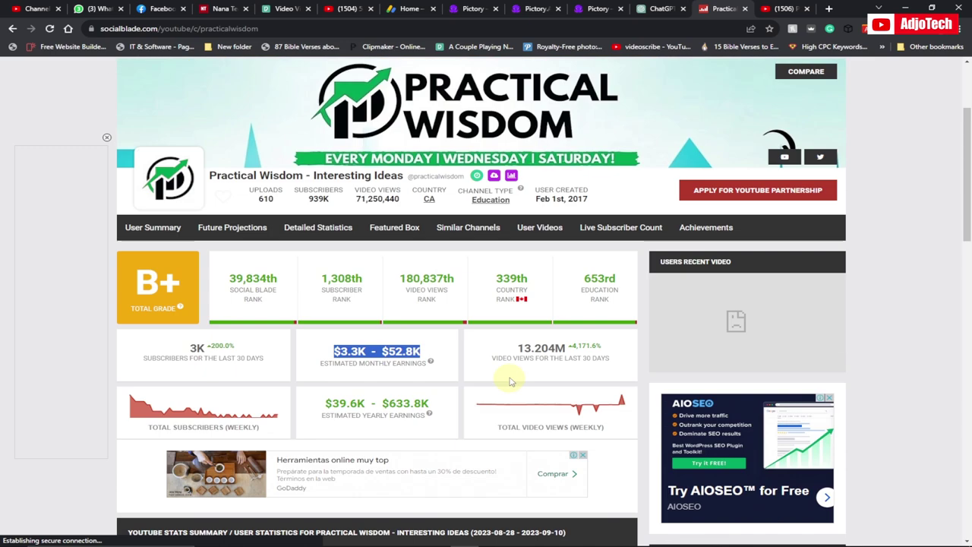
drag(520, 347, 589, 348)
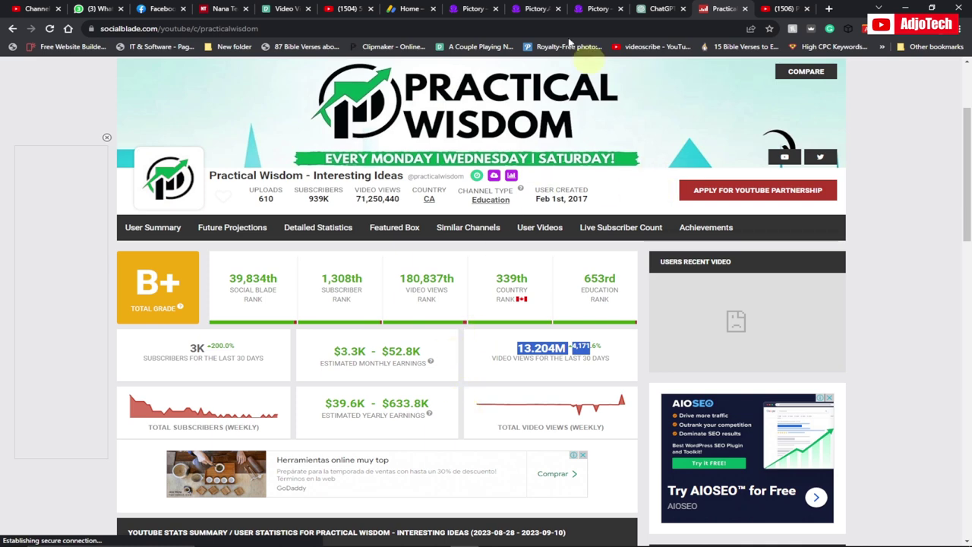
click(470, 8)
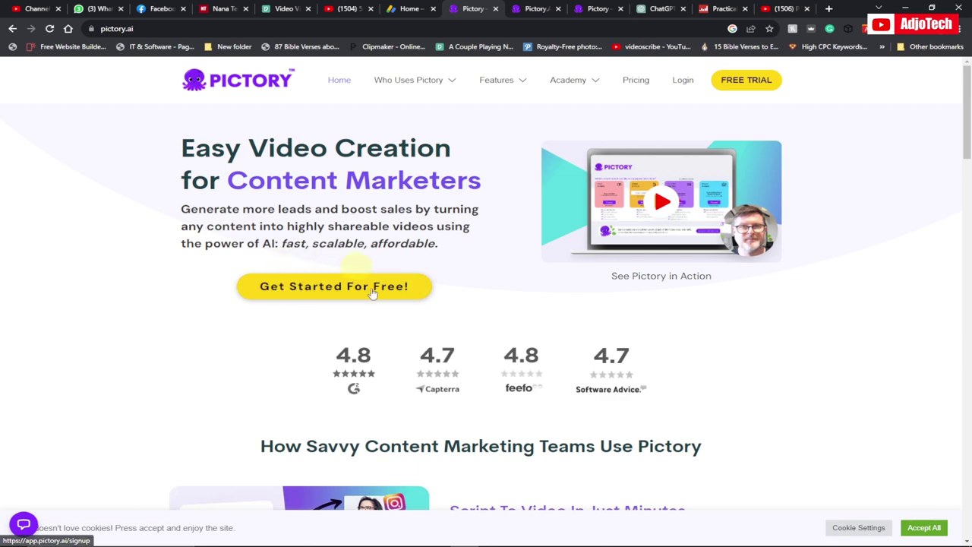
- Switch to the Pictory app dashboard showing Script to Video and other options
click(636, 537)
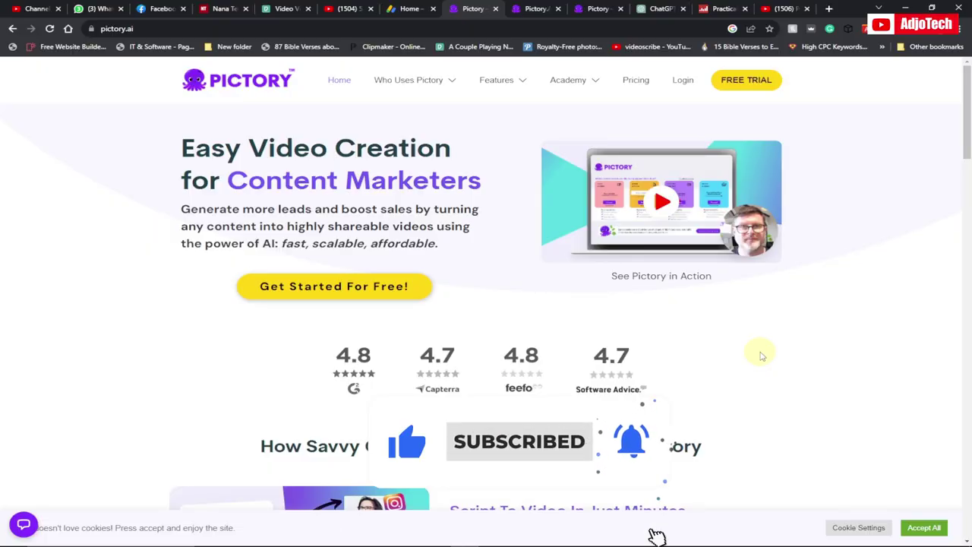
click(524, 9)
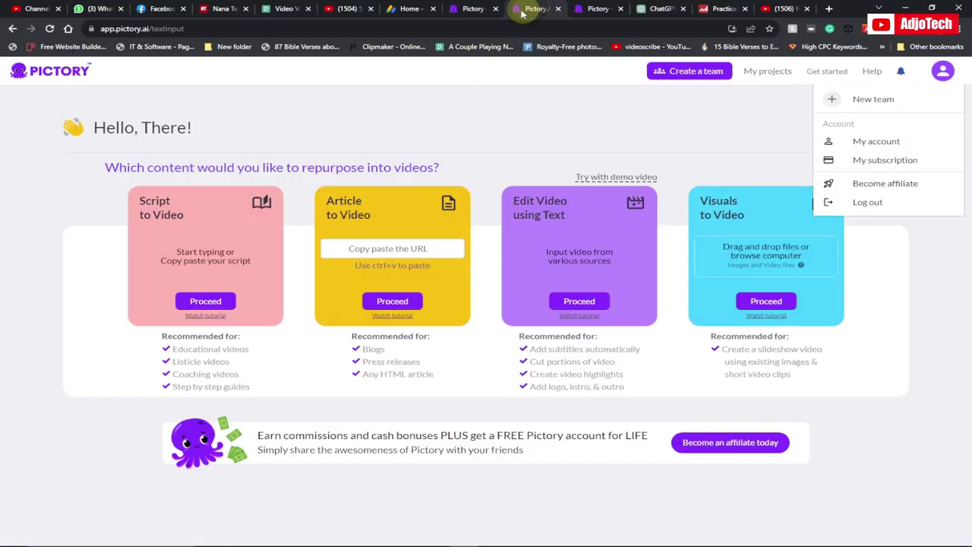
- Dismiss the account menu and start a new Script to Video project
click(521, 120)
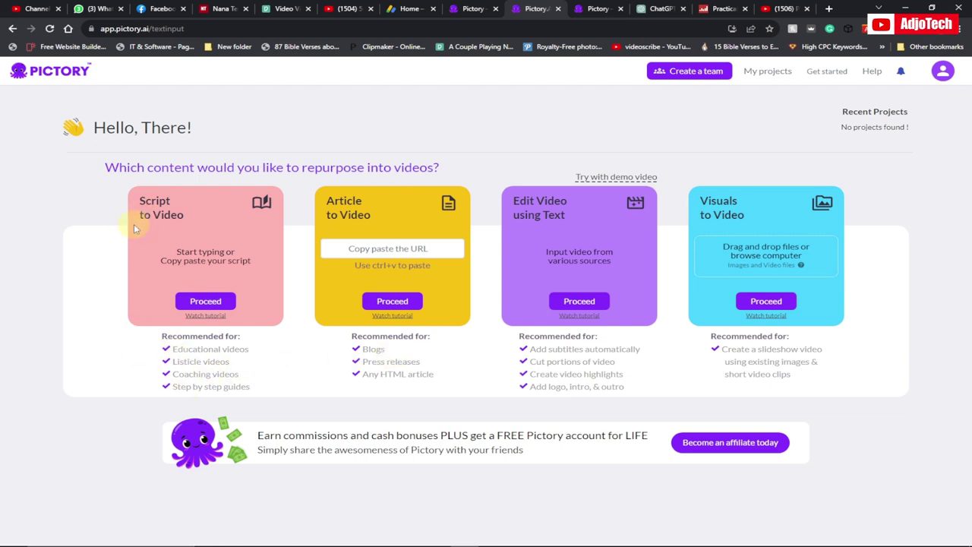
click(203, 304)
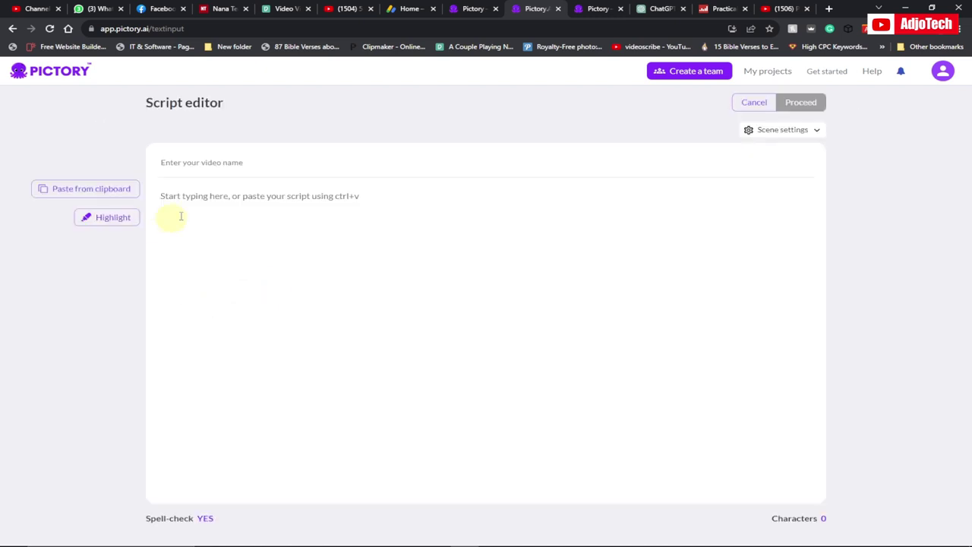
- Name the video FACELESS and switch to a new ChatGPT chat for the script
click(165, 164)
click(197, 199)
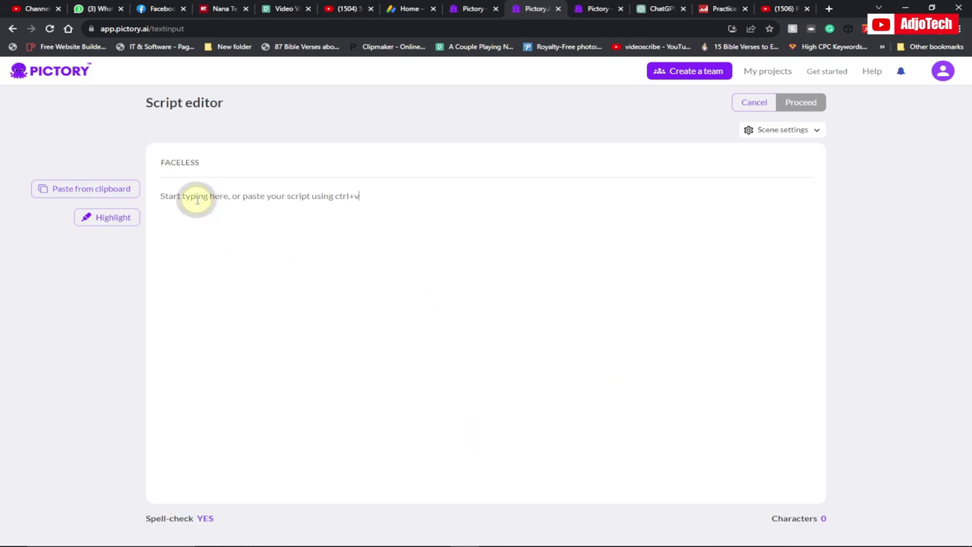
click(651, 8)
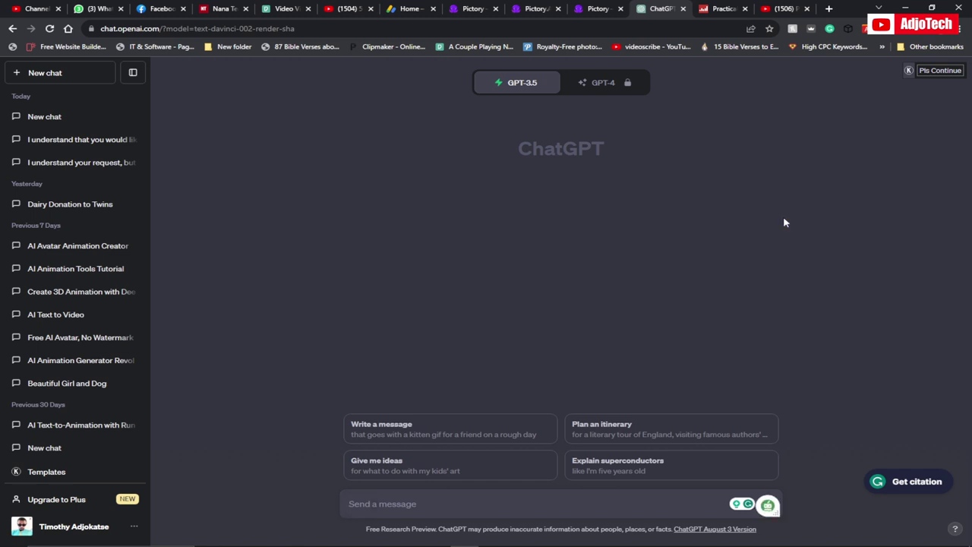
- Ask ChatGPT to write a script on the pasted, quoted video topic
text(ite a script for a youtube video)
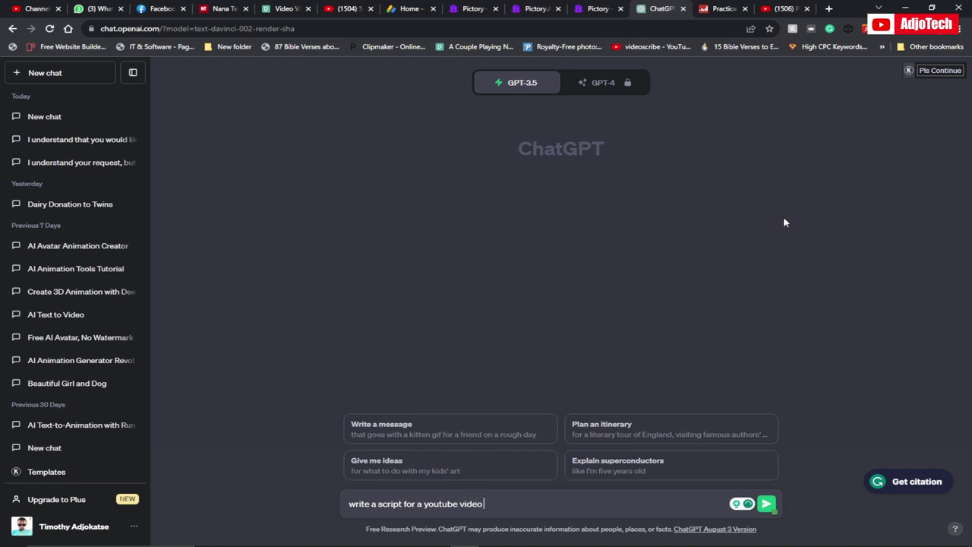
text(")
text(How to make money on YouTube with Faceless channel for free)
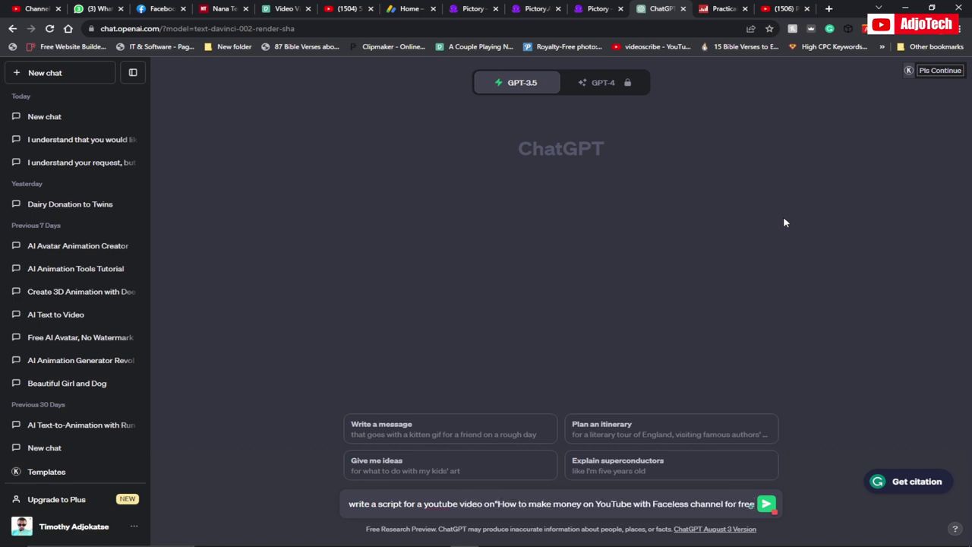
text(")
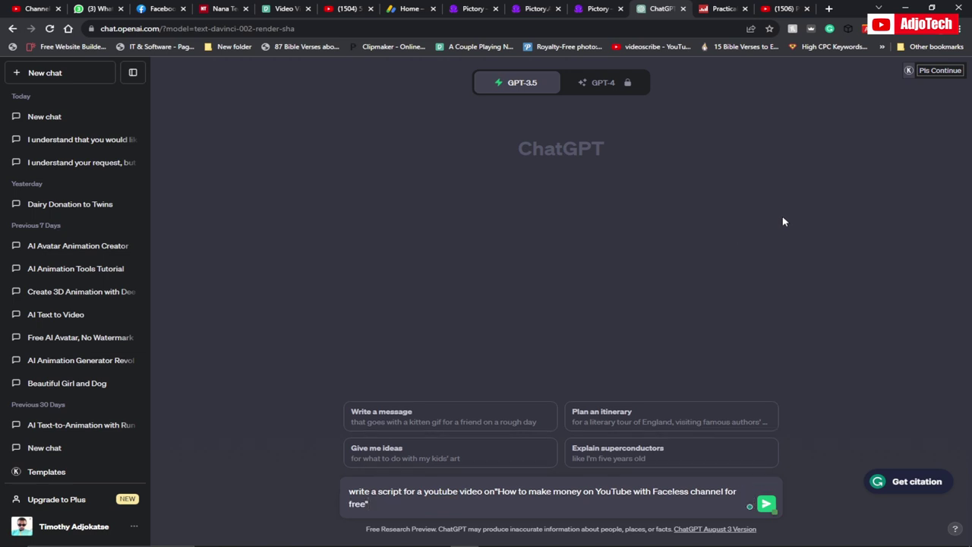
click(767, 504)
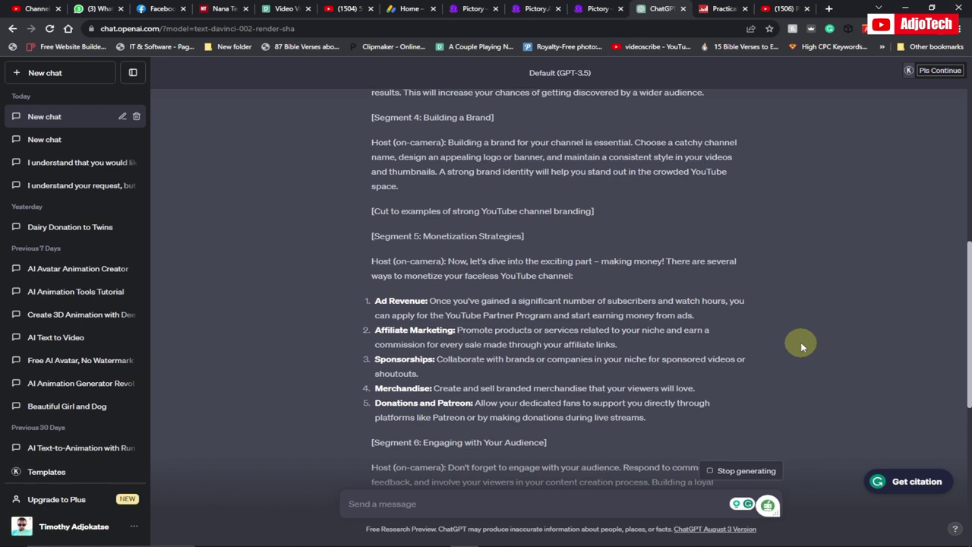
- Copy the Ad Revenue point from ChatGPT's monetization list and return to Pictory
scroll(801, 346, up, 2)
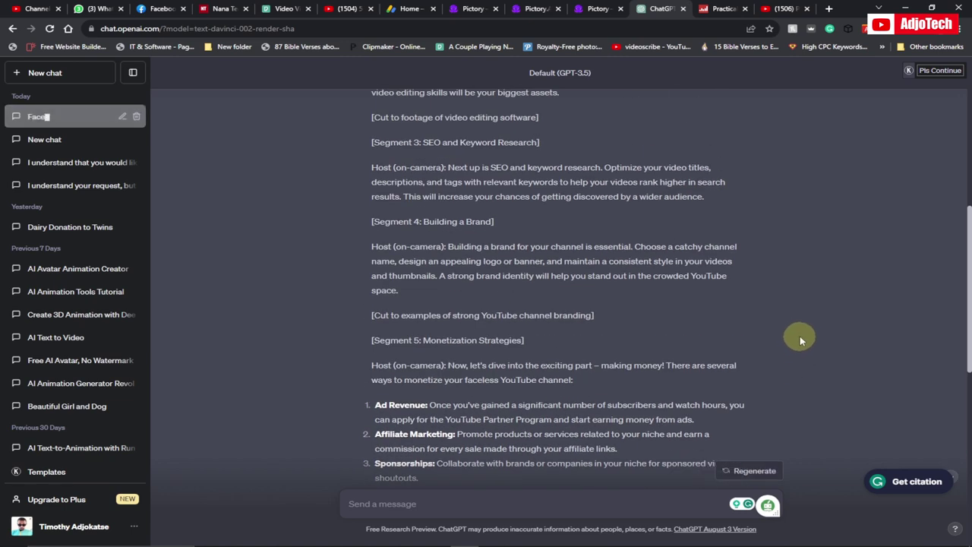
scroll(800, 338, down, 1)
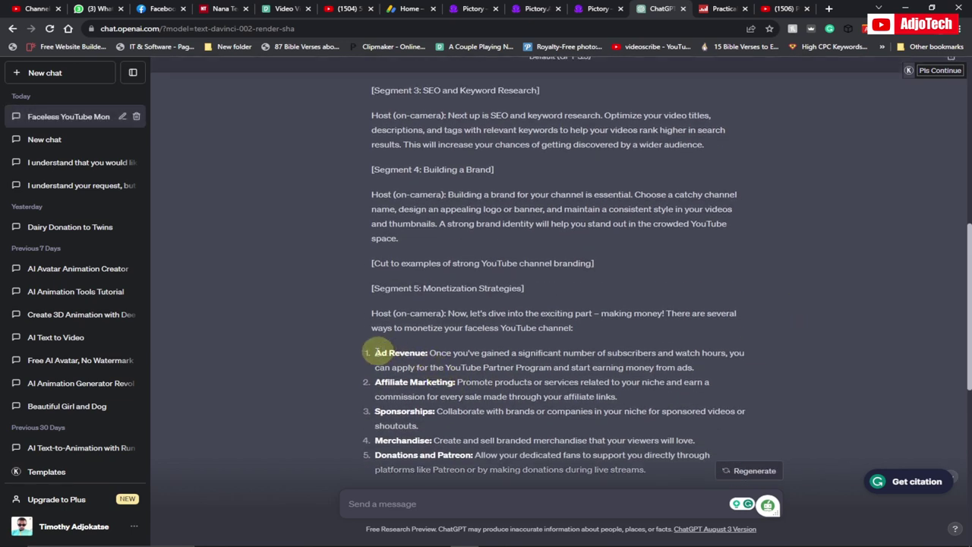
drag(375, 351, 677, 368)
right_click(677, 369)
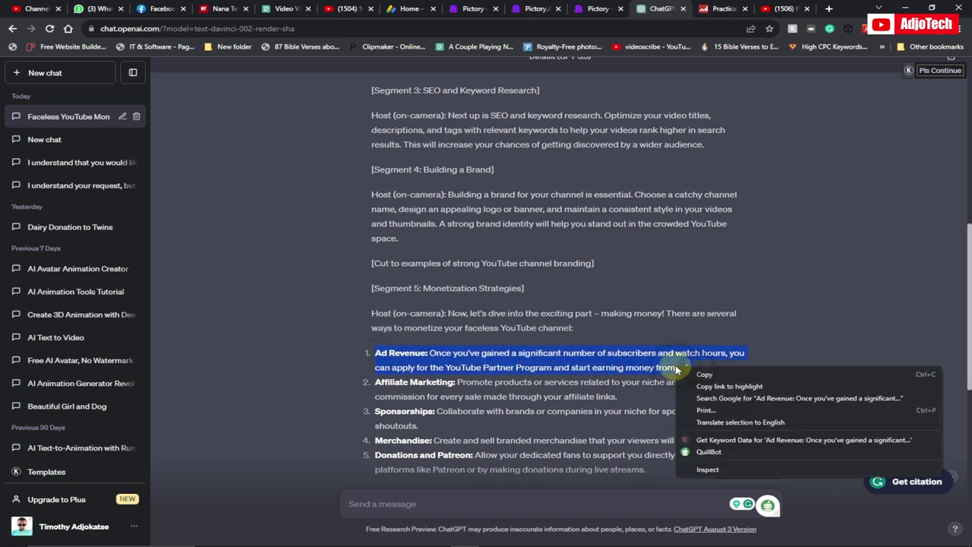
click(705, 374)
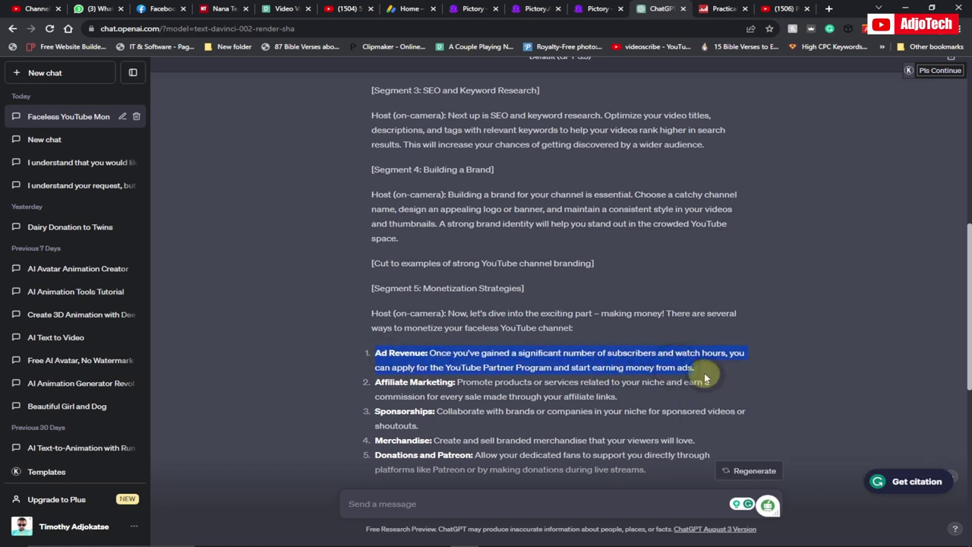
click(530, 8)
- Paste Ad Revenue into the script and select the Affiliate Marketing and Sponsorships points
click(199, 204)
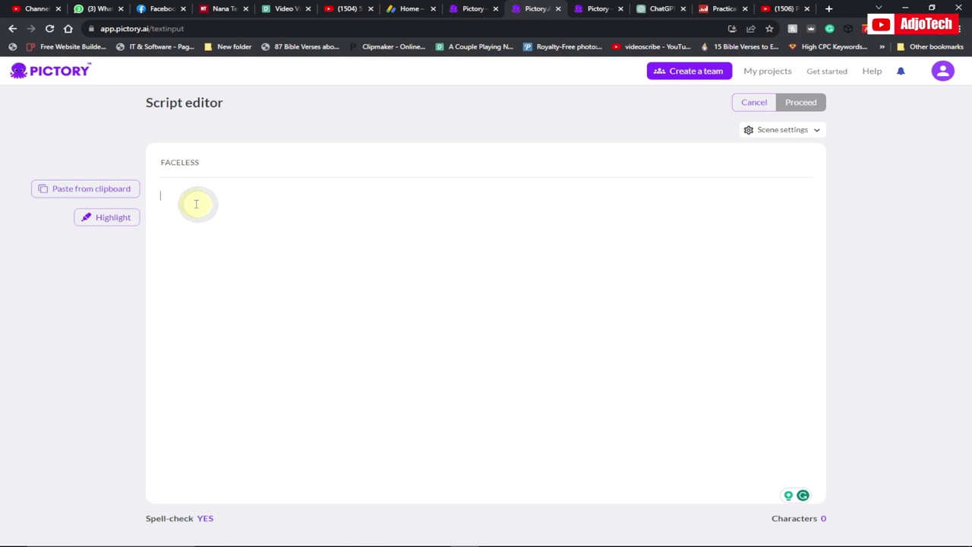
key(ctrl+v)
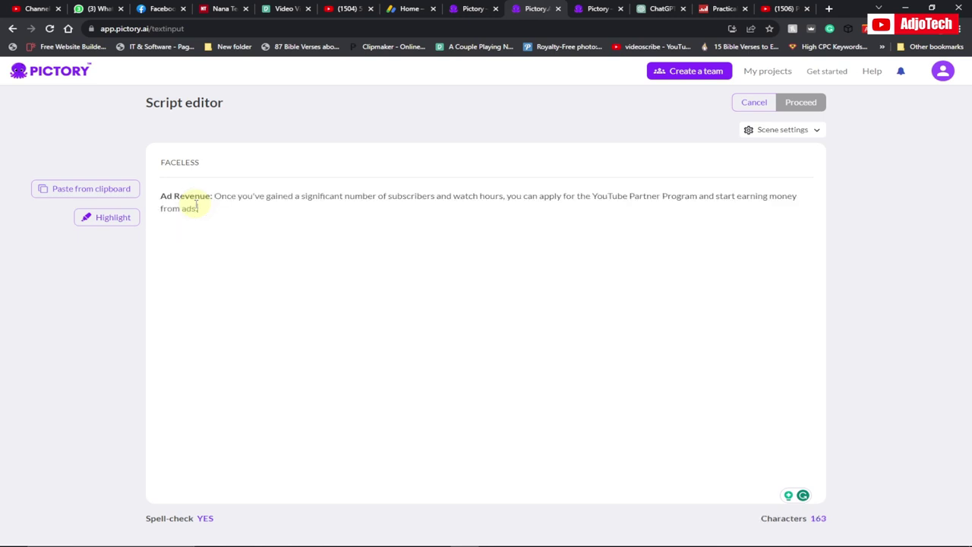
click(660, 9)
drag(357, 350, 630, 401)
drag(375, 411, 419, 426)
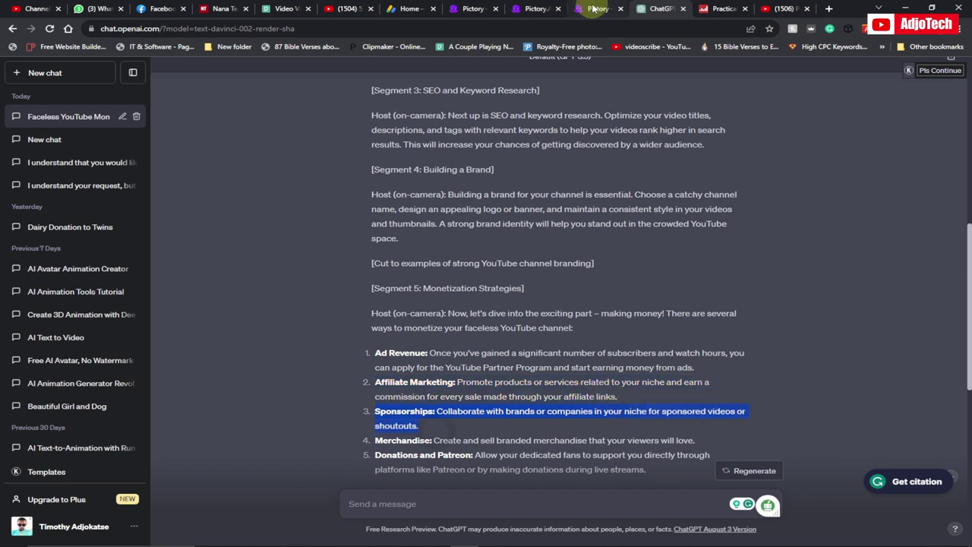
- Paste the remaining points into the 405-character script and proceed to template choice
click(533, 8)
key(ctrl)
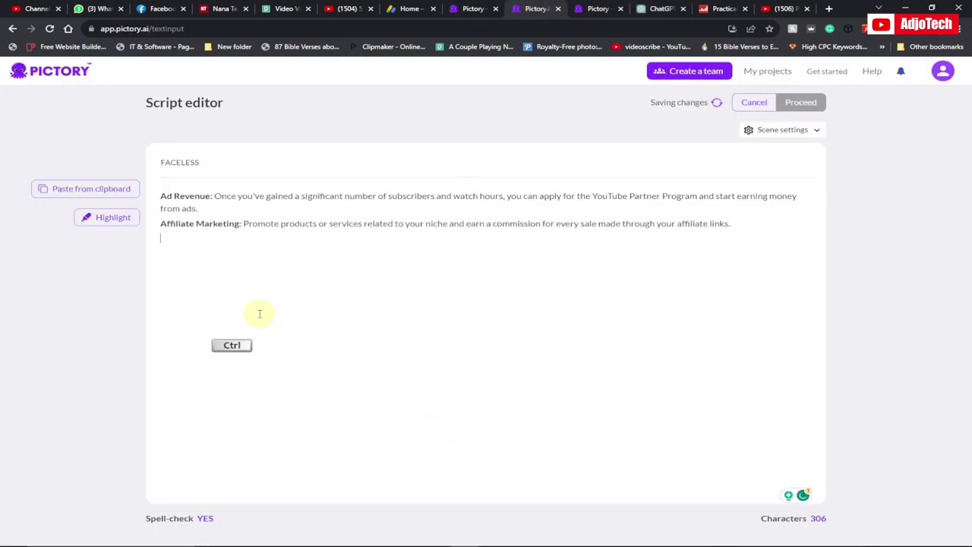
key(ctrl+v)
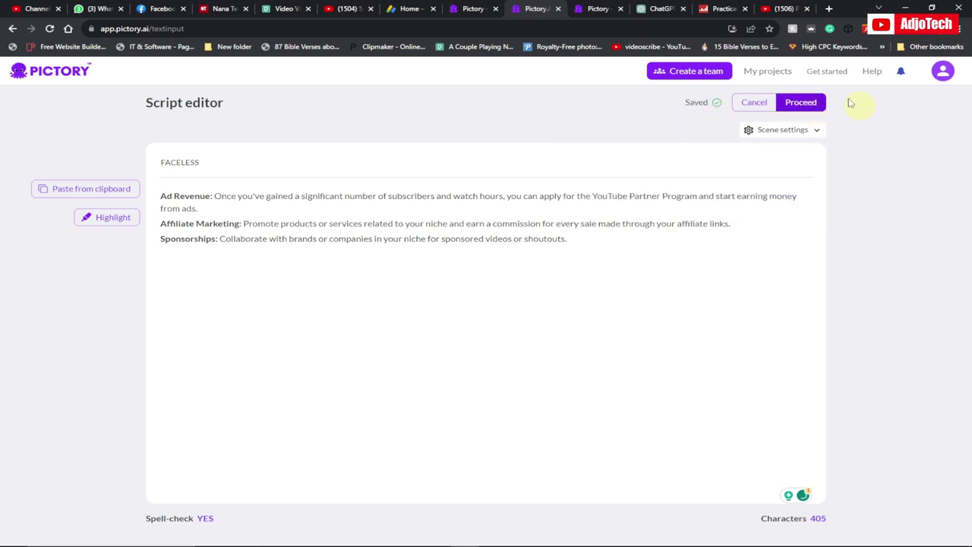
click(800, 104)
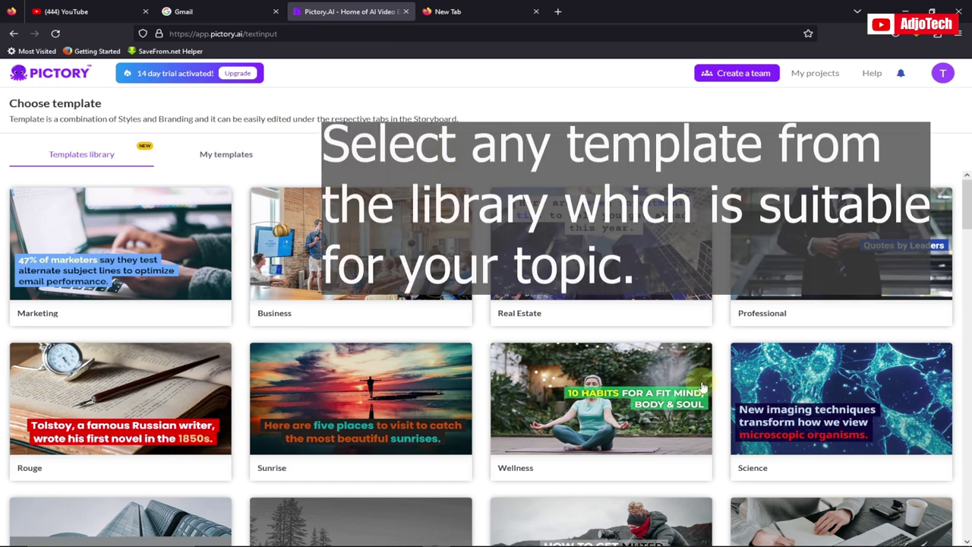
- Generate the storyboard using the Marketing template in 16:9 widescreen
scroll(607, 410, down, 2)
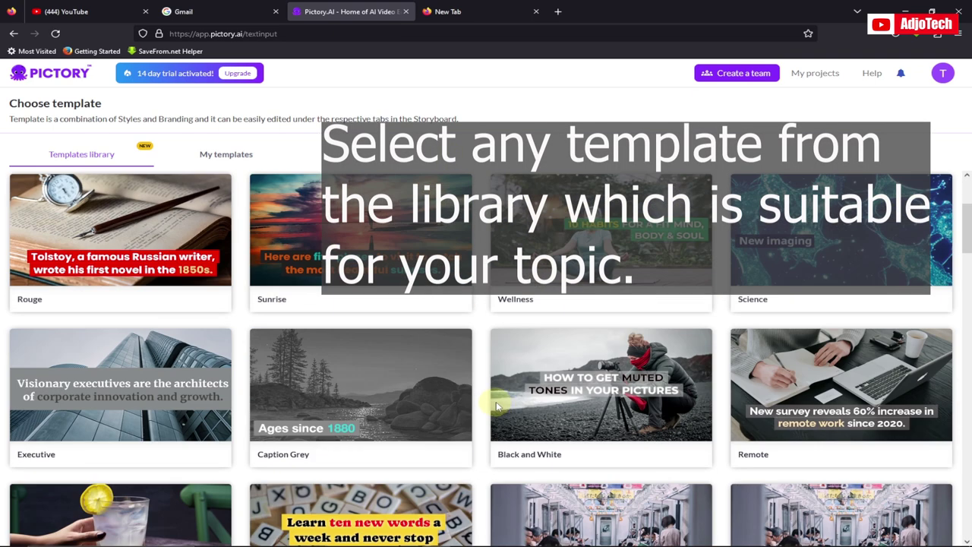
scroll(497, 404, up, 2)
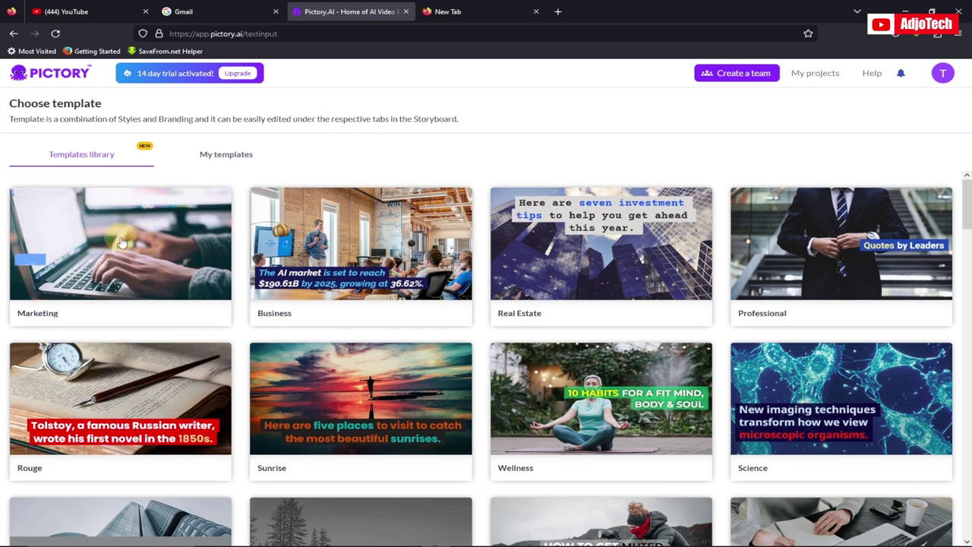
mouse_move(121, 241)
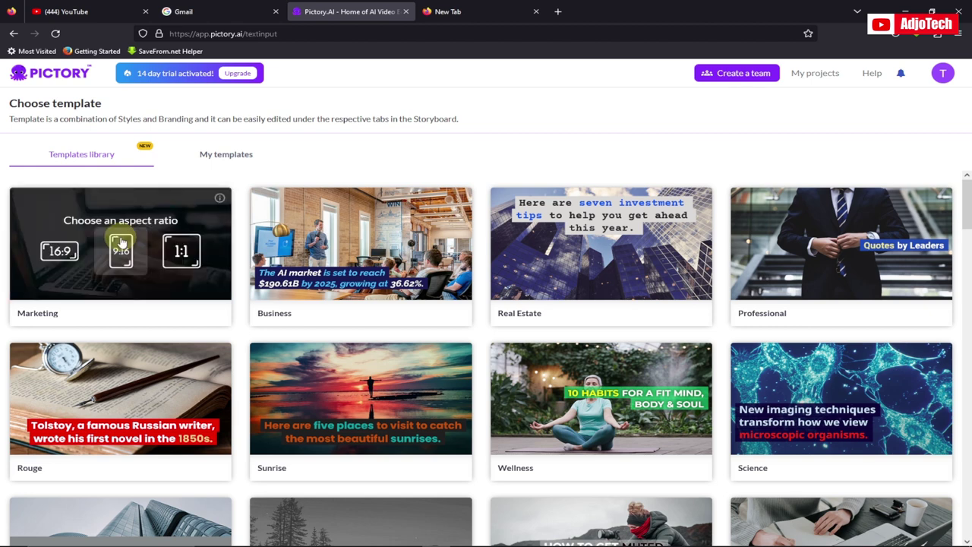
click(61, 253)
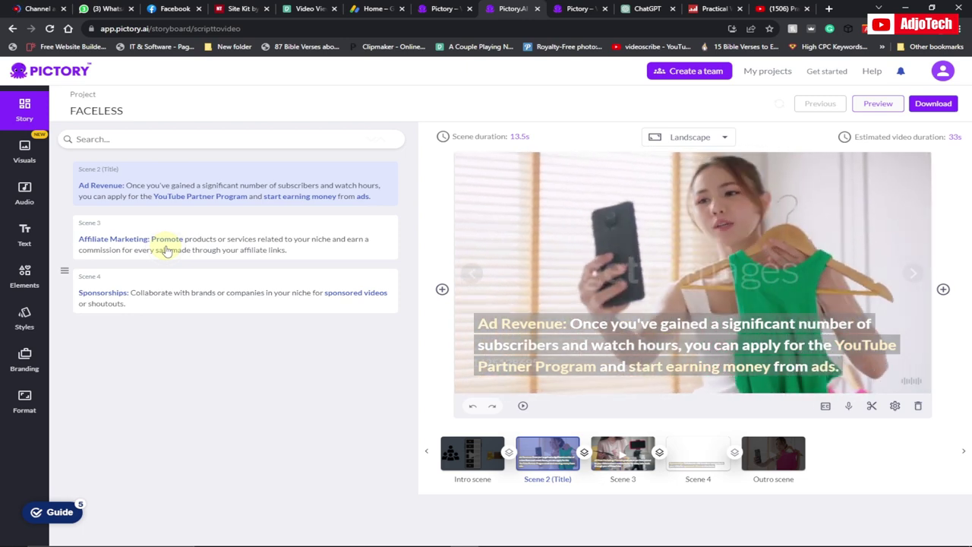
- Preview Scenes 3 and 4 of the storyboard, then bring up the Audio options
click(144, 248)
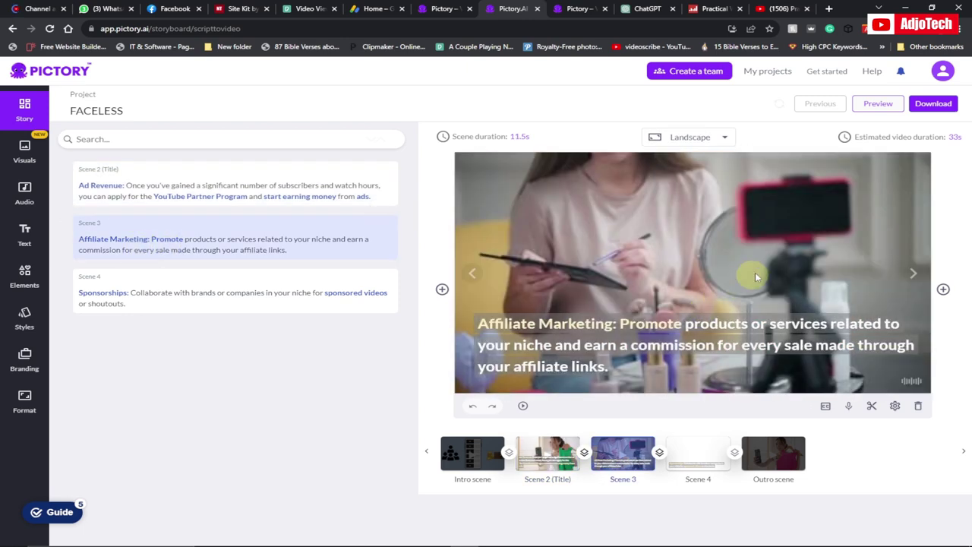
click(154, 289)
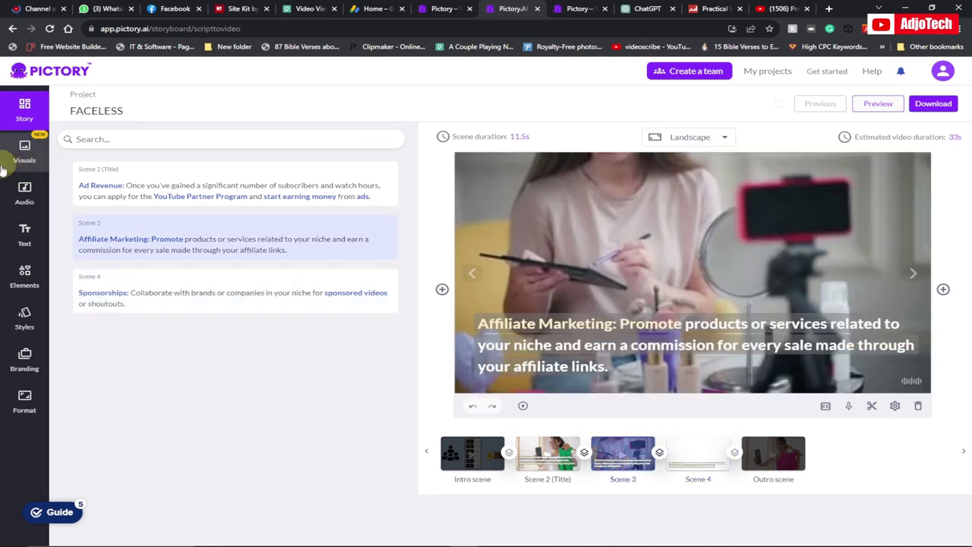
click(23, 196)
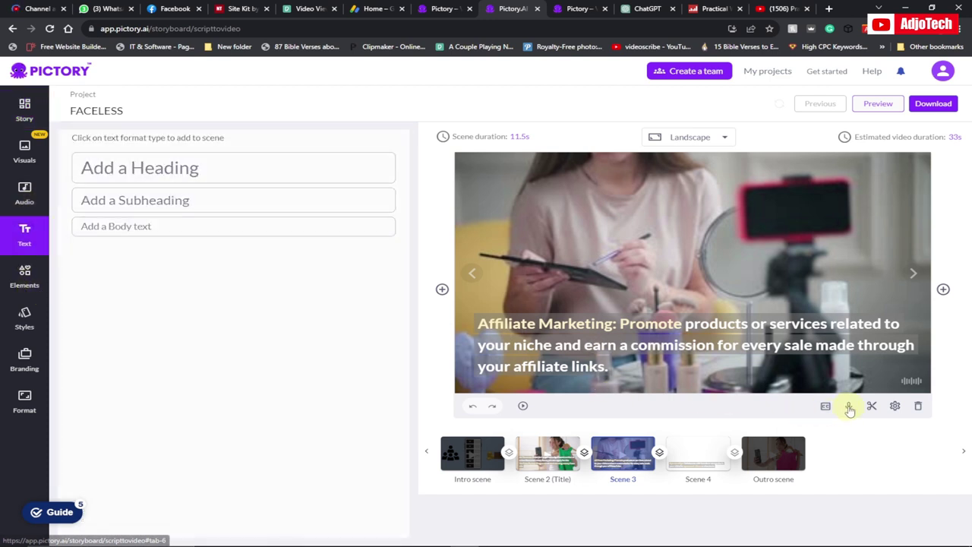
- Choose Apply AI voice-over to list the English (US) AI voices
click(849, 407)
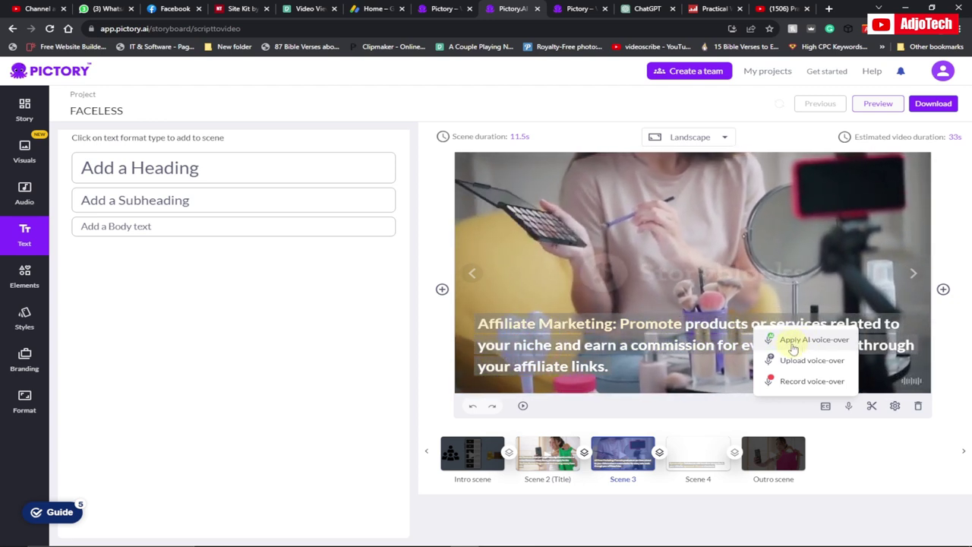
click(804, 343)
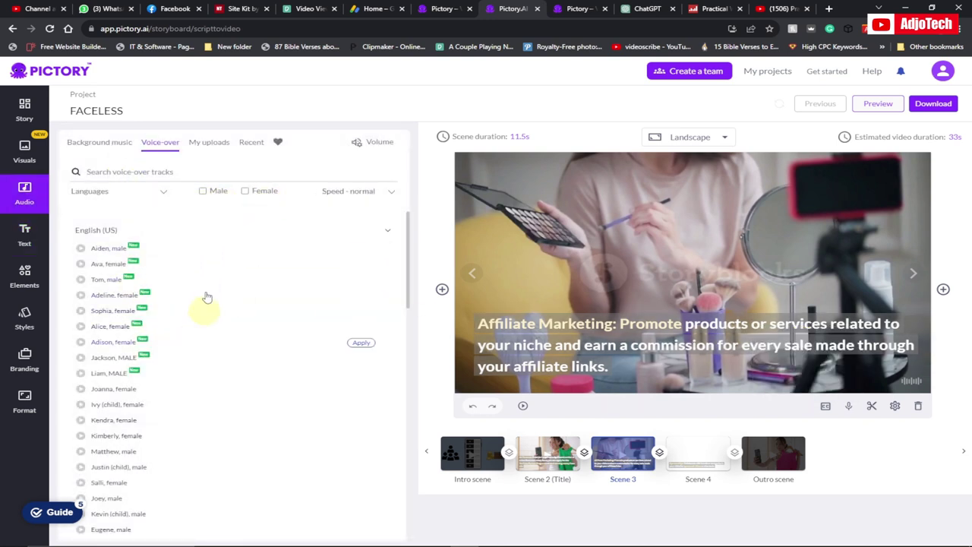
- Filter the AI voices to female and apply the Ava voice to the video
click(245, 191)
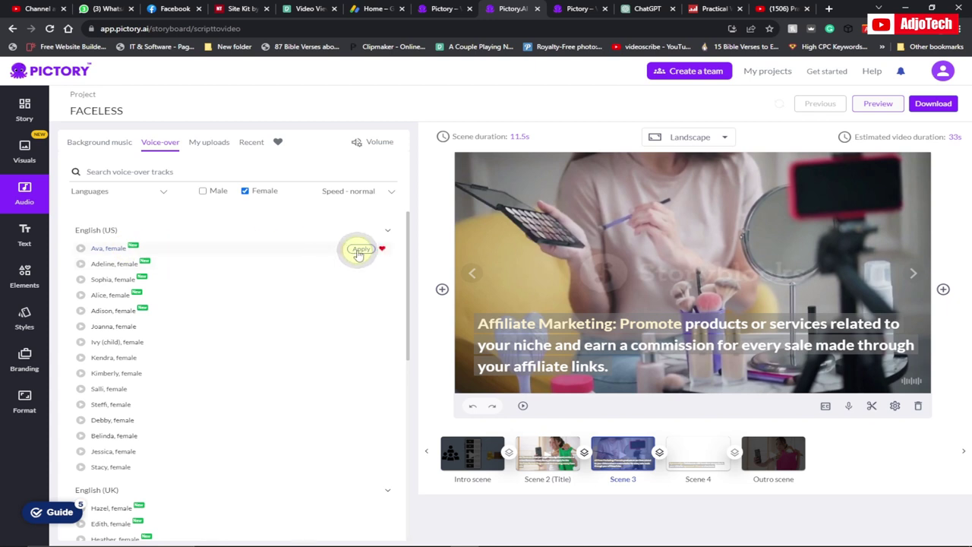
click(360, 251)
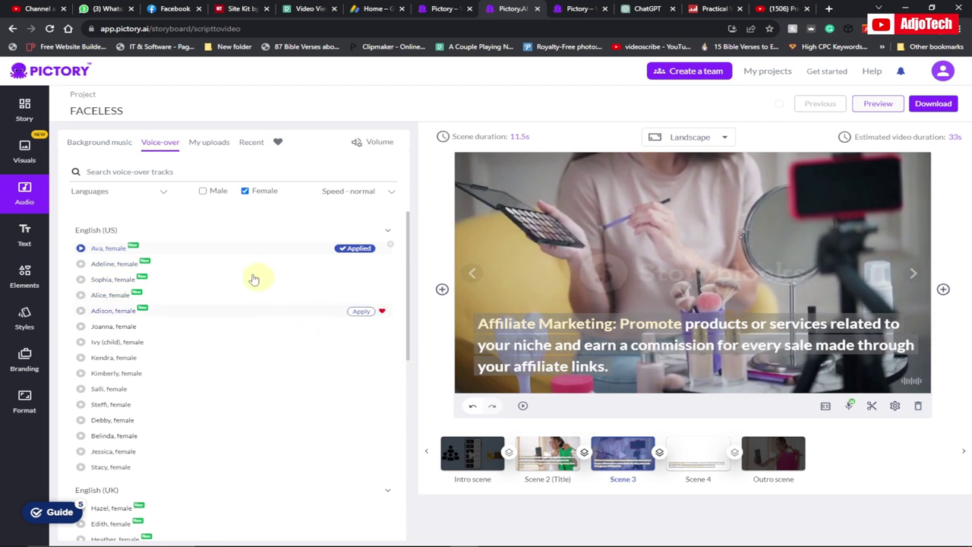
click(99, 143)
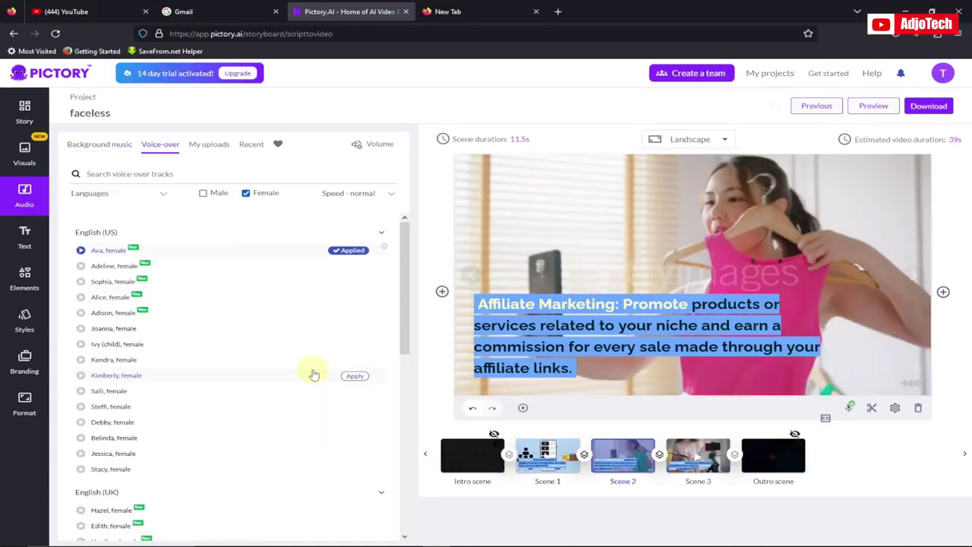
- Choose the Video download option to render the FACELESS project as a video file
click(927, 108)
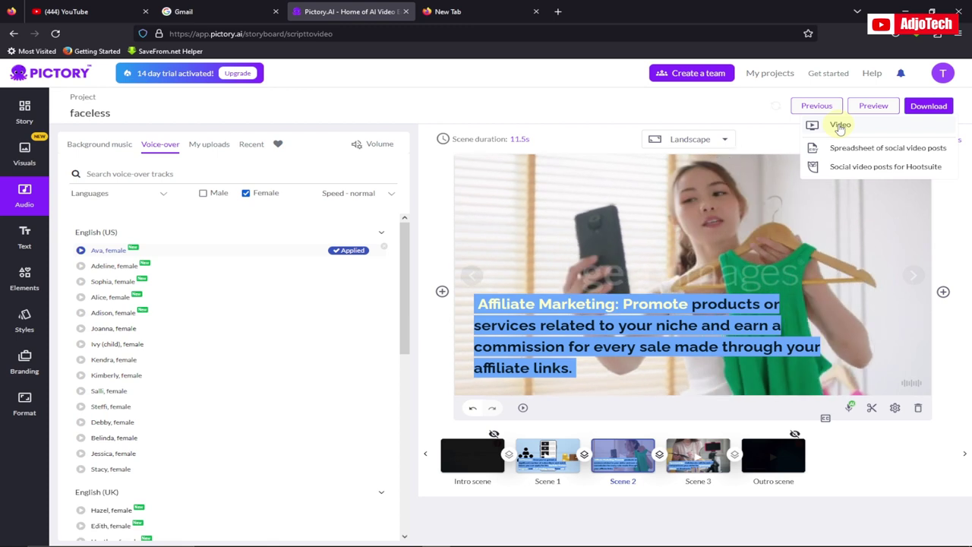
click(840, 126)
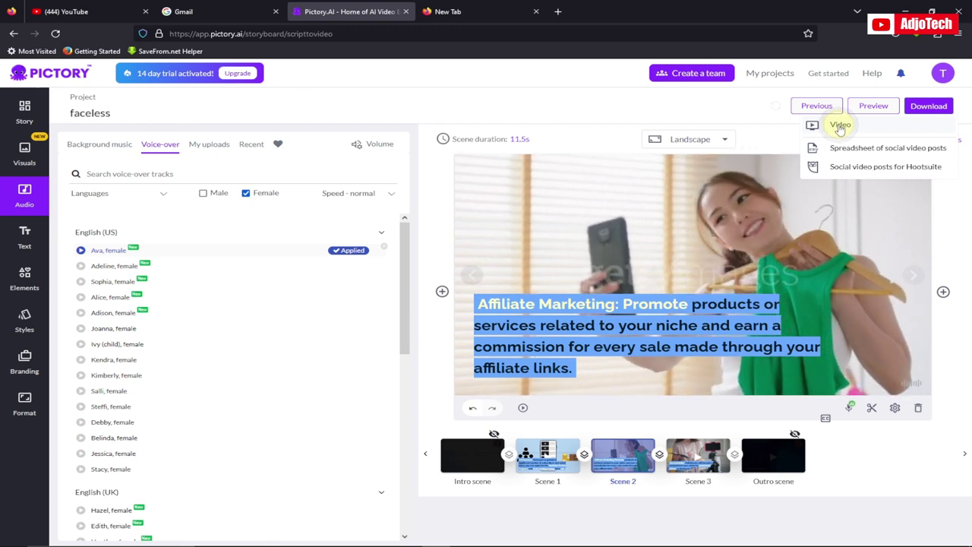